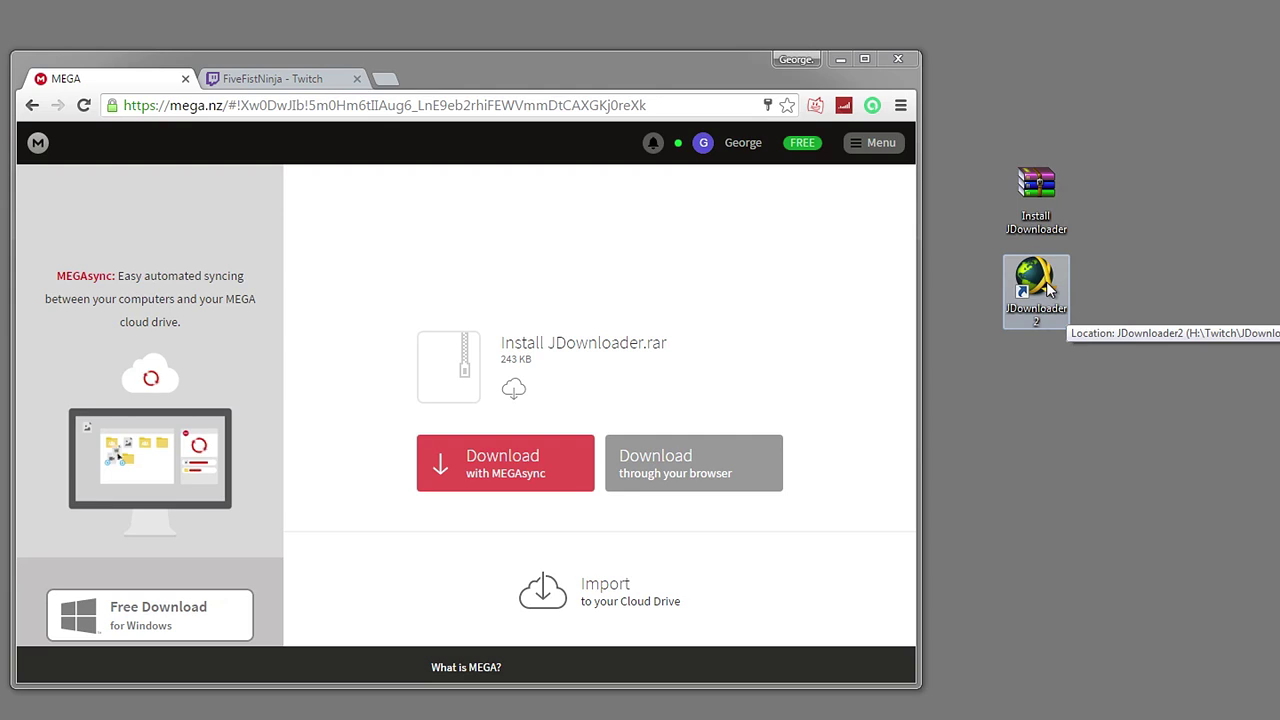
Step: Bring the MEGA download page window into focus
left_click(900, 403)
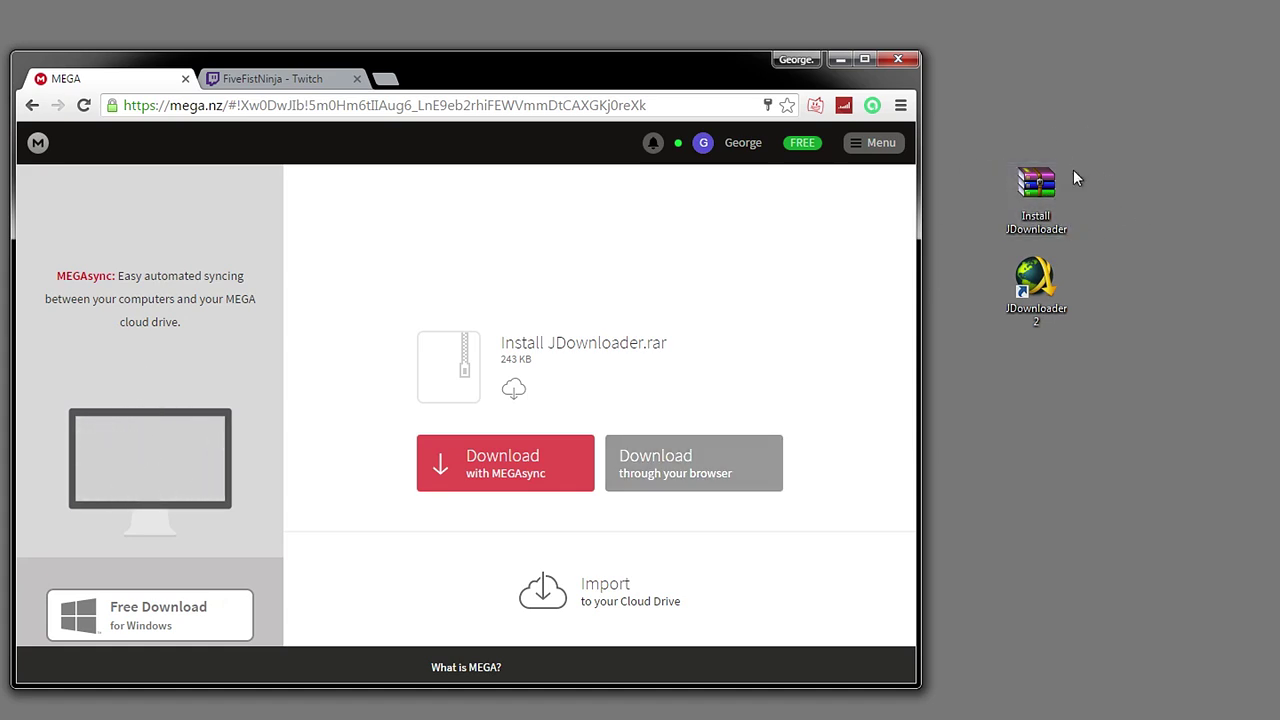
double_click(1048, 198)
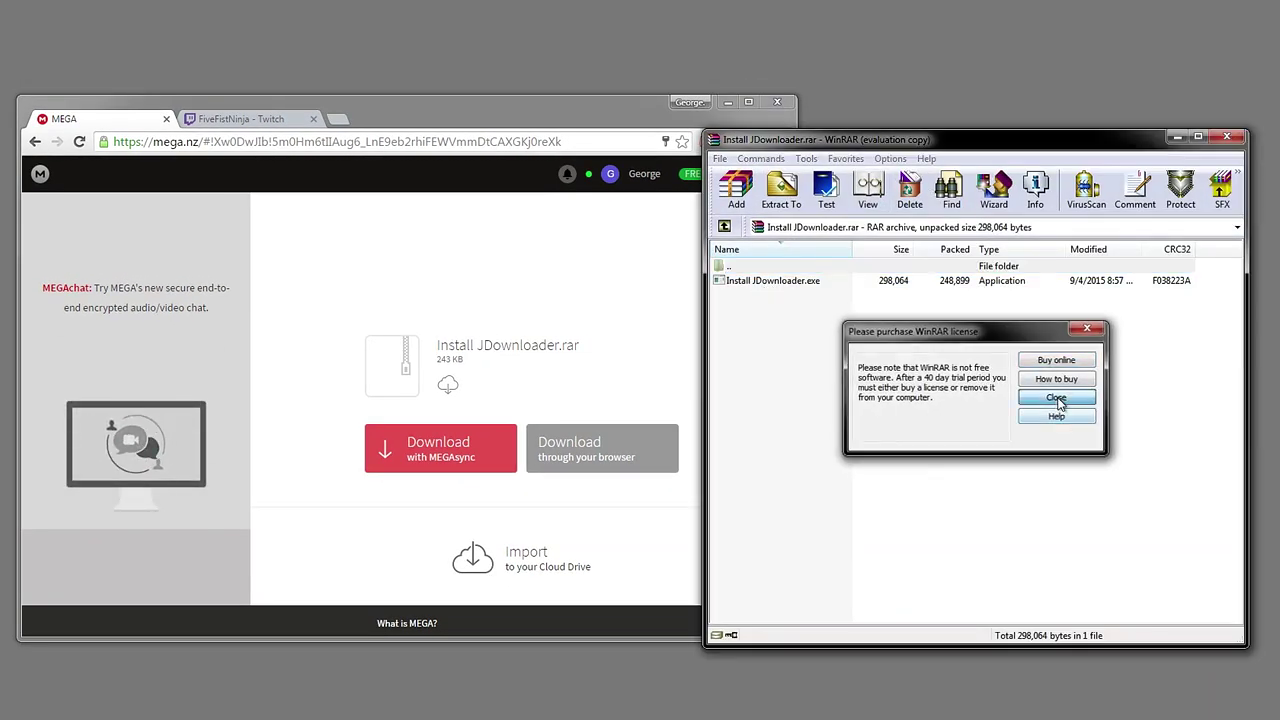
left_click(1057, 399)
left_click_drag(835, 140, 857, 248)
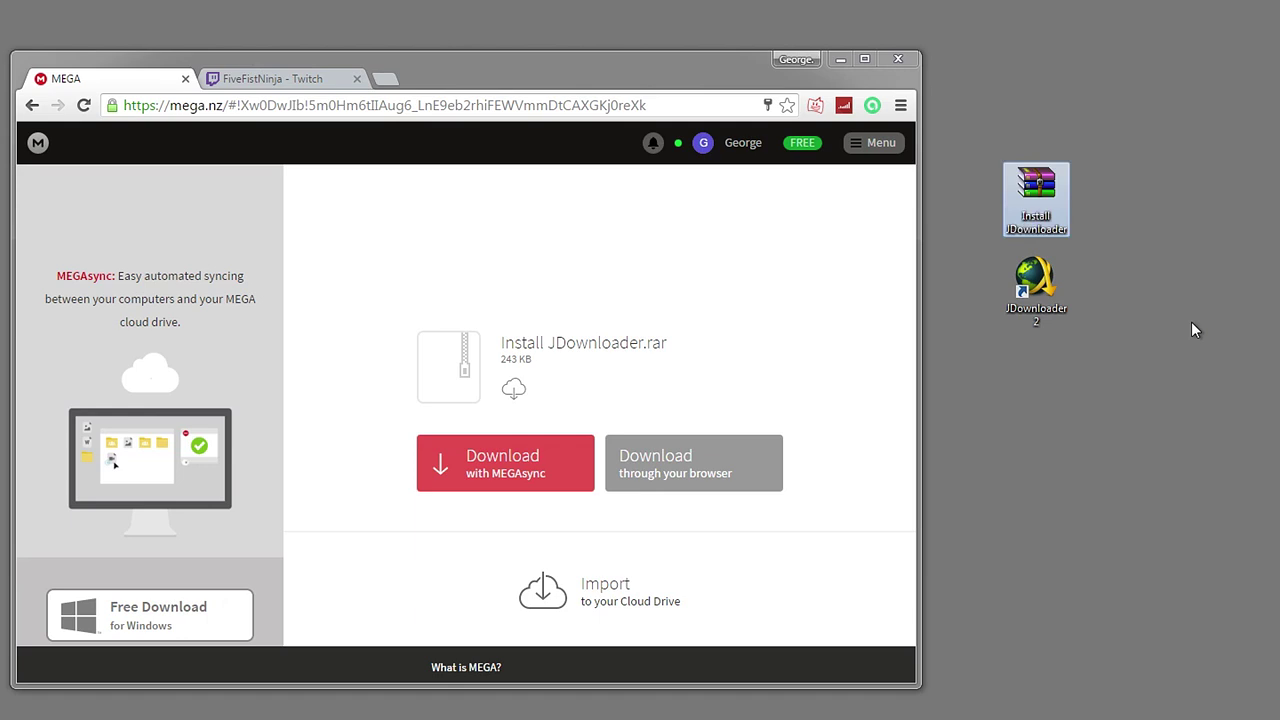
Step: Start JDownloader 2, show its LinkGrabber view, and return to the Chrome window
left_click(1046, 298)
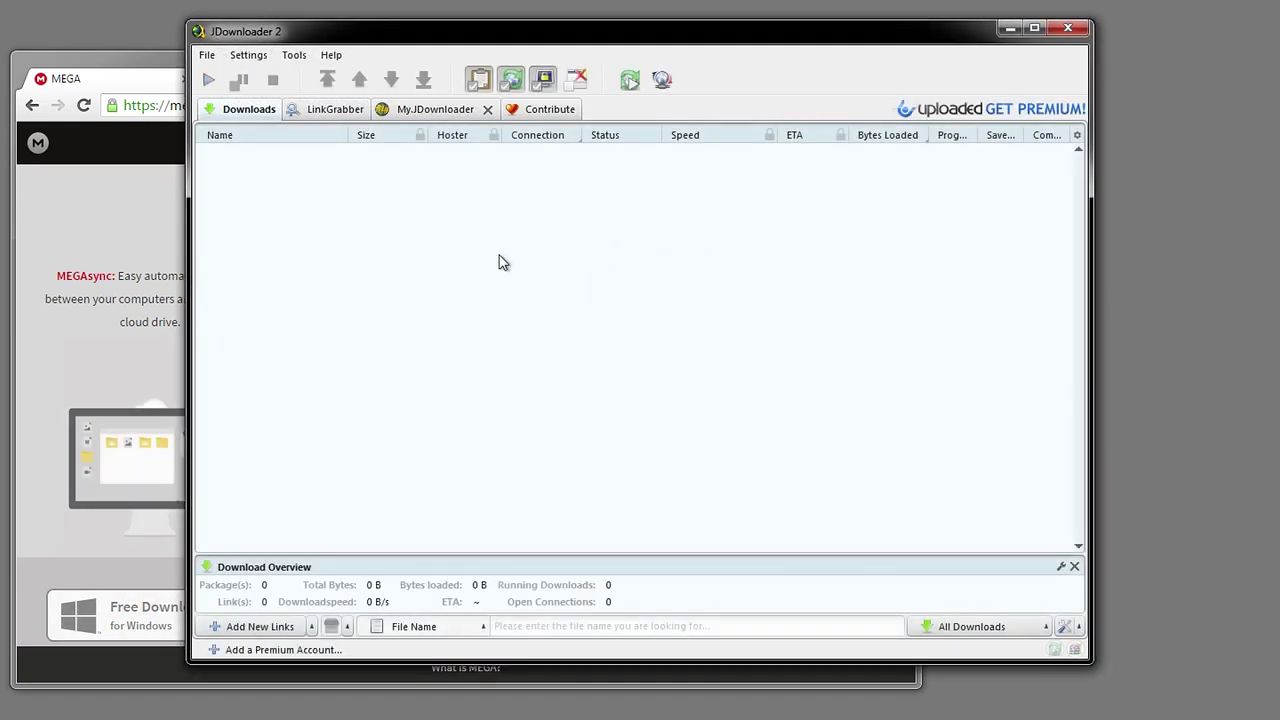
left_click(320, 116)
left_click(137, 92)
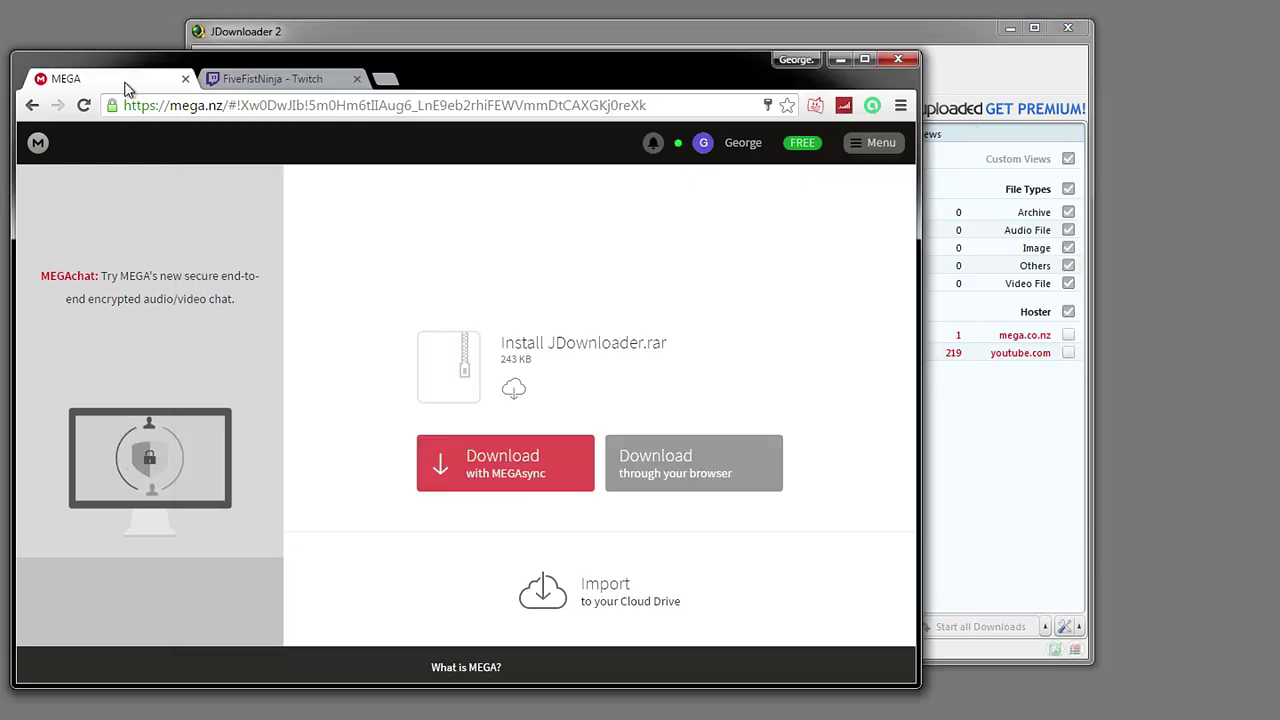
Step: Open and pause the '!Party Mode with Viewers' Twitch past broadcast, and copy its page address
left_click(297, 82)
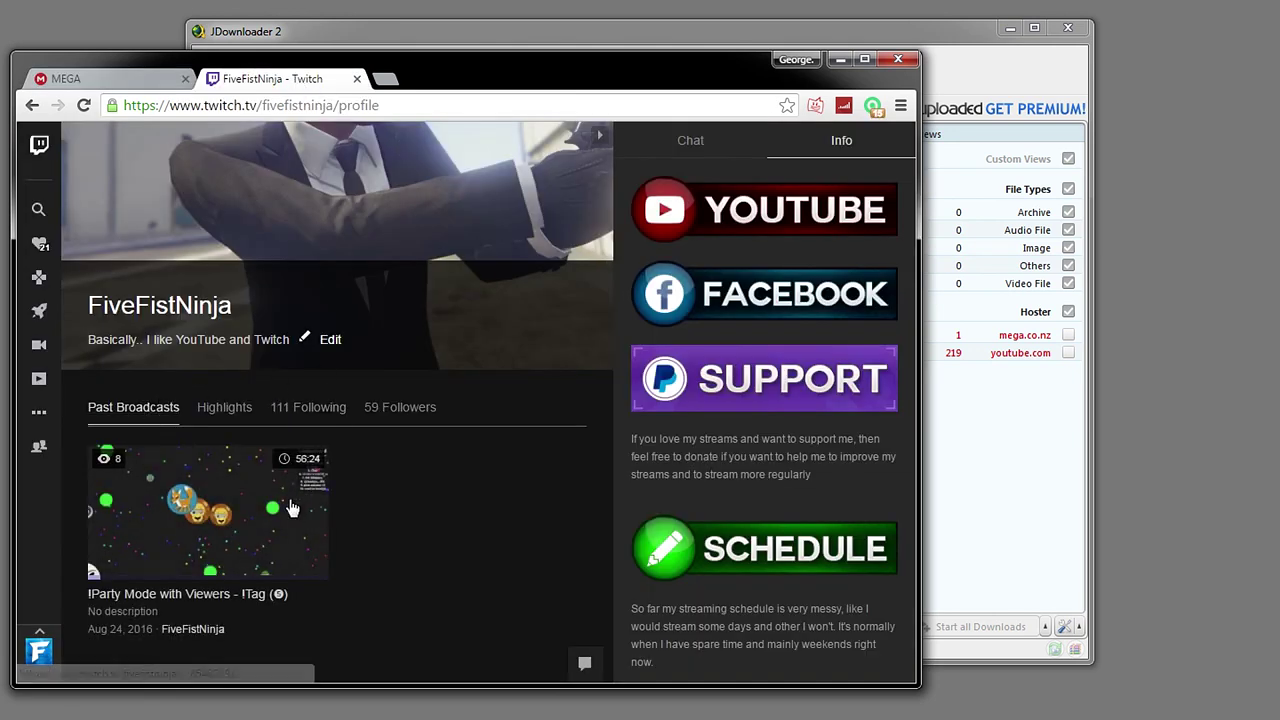
left_click(259, 549)
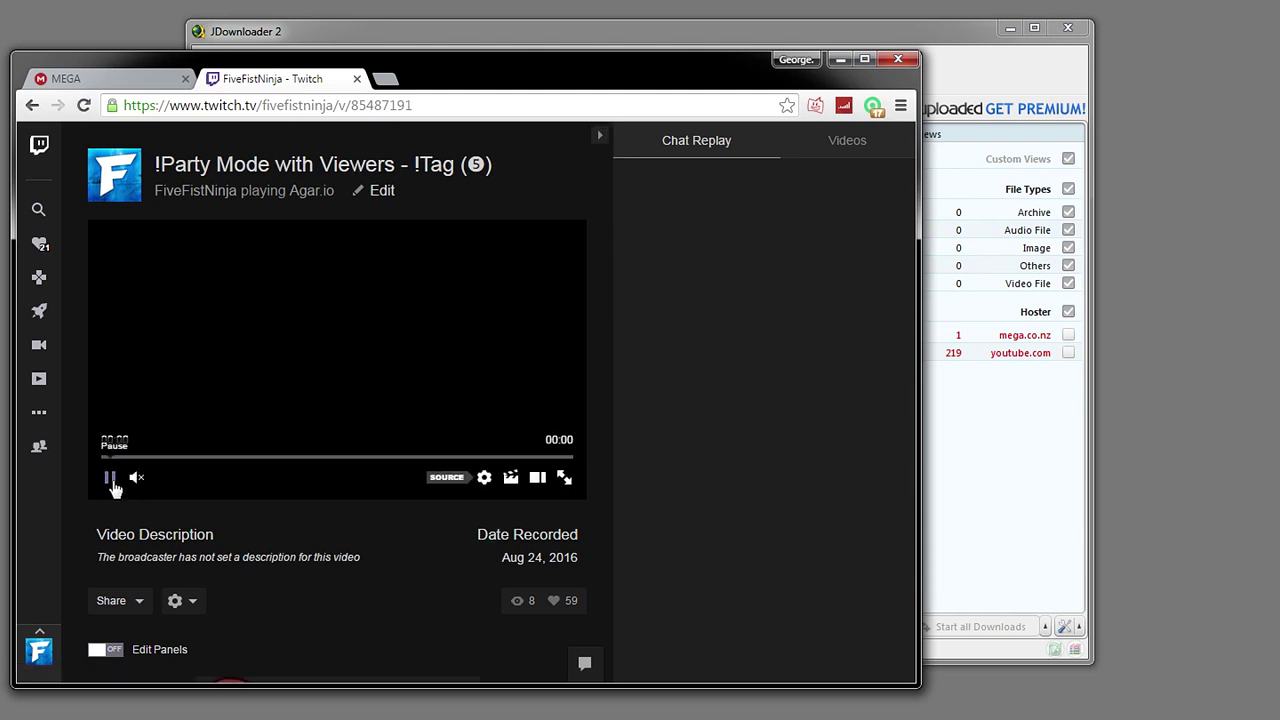
left_click(110, 477)
right_click(299, 106)
left_click(342, 181)
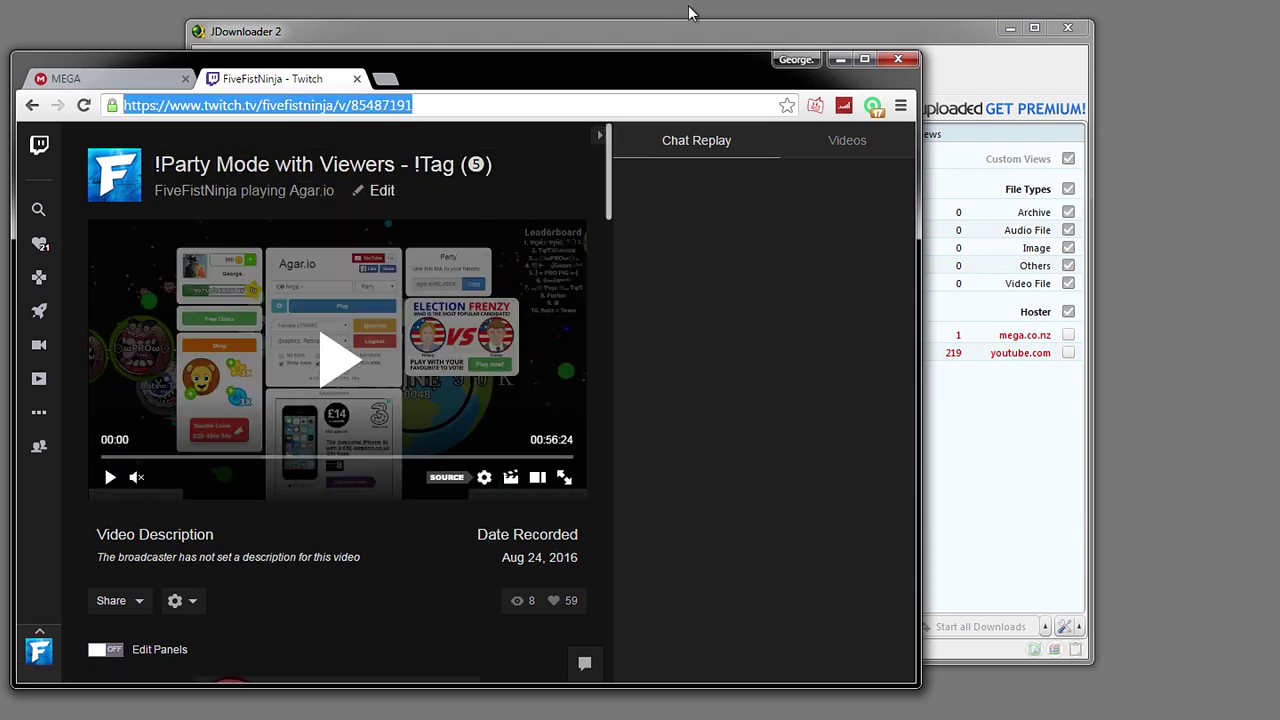
left_click(665, 30)
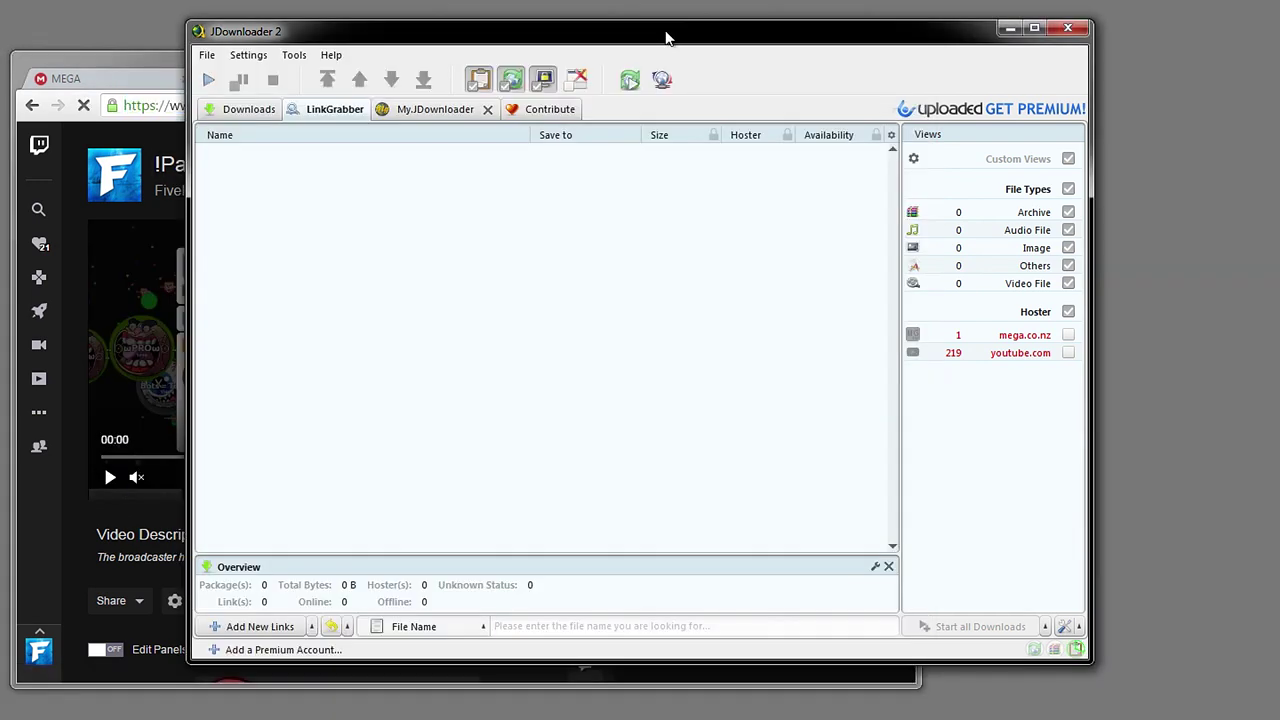
Step: Paste the copied Twitch video address into LinkGrabber's Add New Links dialog
right_click(481, 255)
left_click(534, 266)
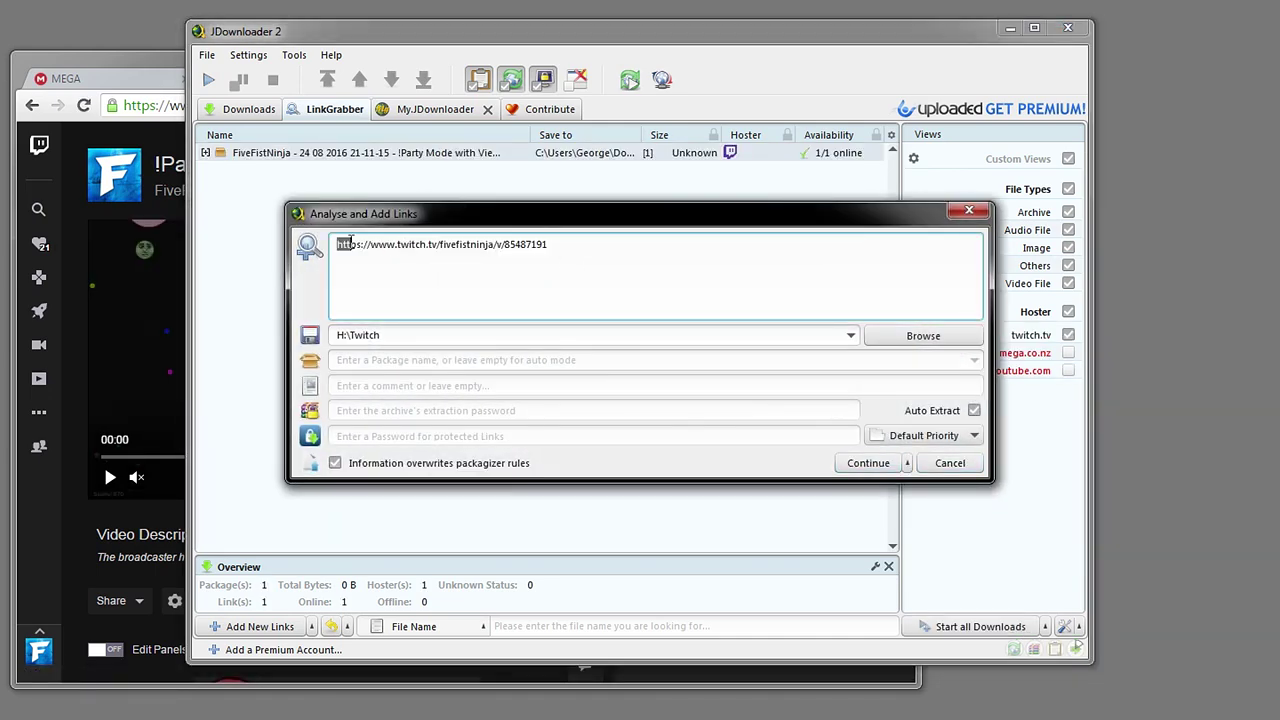
triple_click(598, 250)
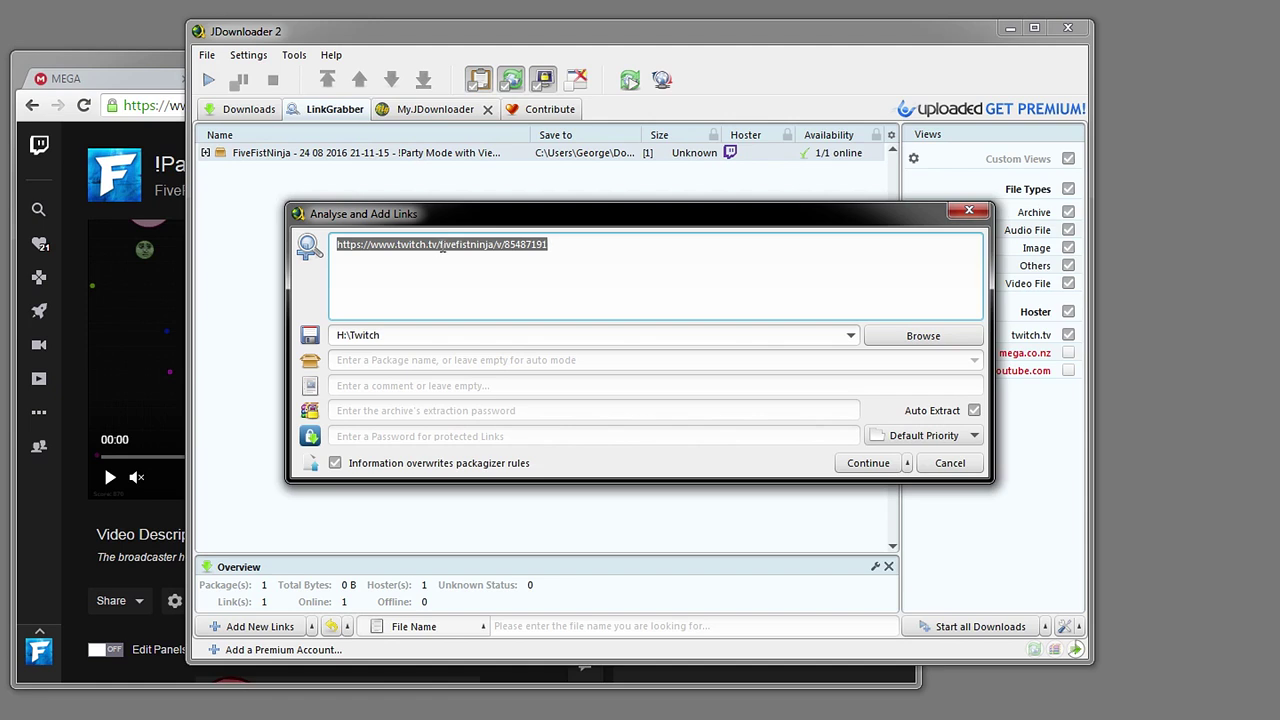
Step: Set the save folder to H:\Twitch\Twitch Recordings and add the link
left_click(395, 336)
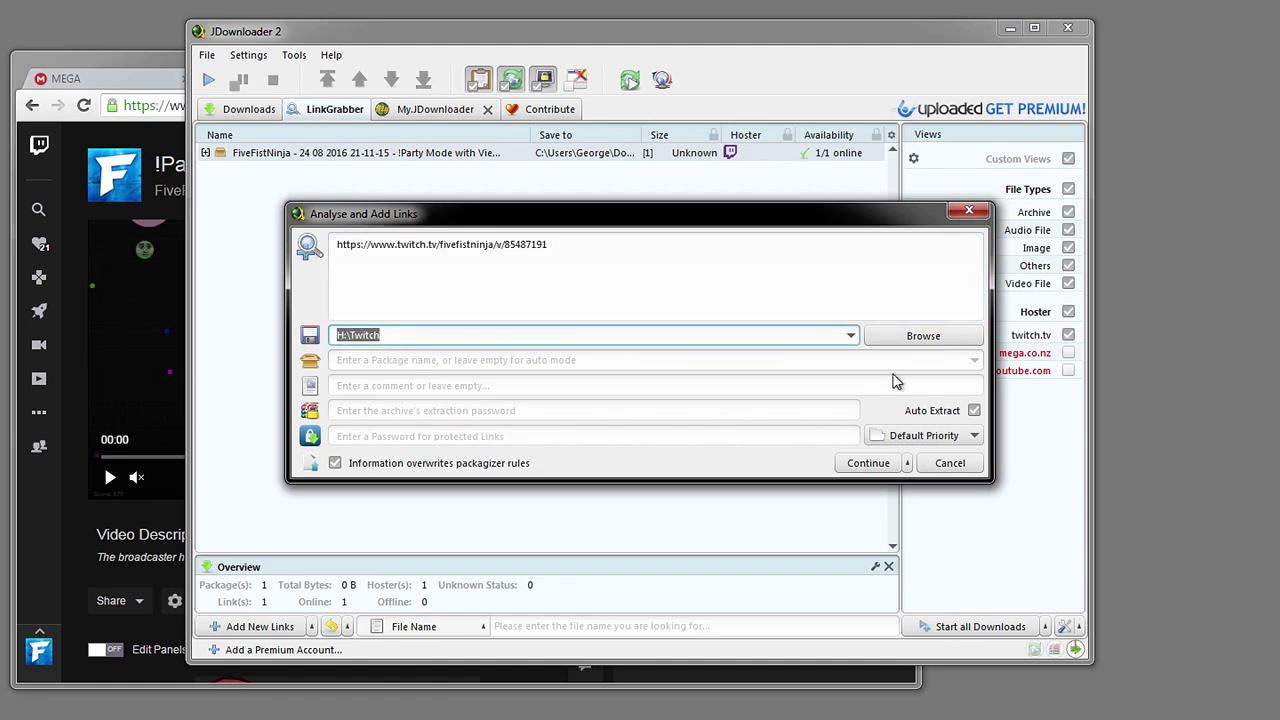
left_click(903, 340)
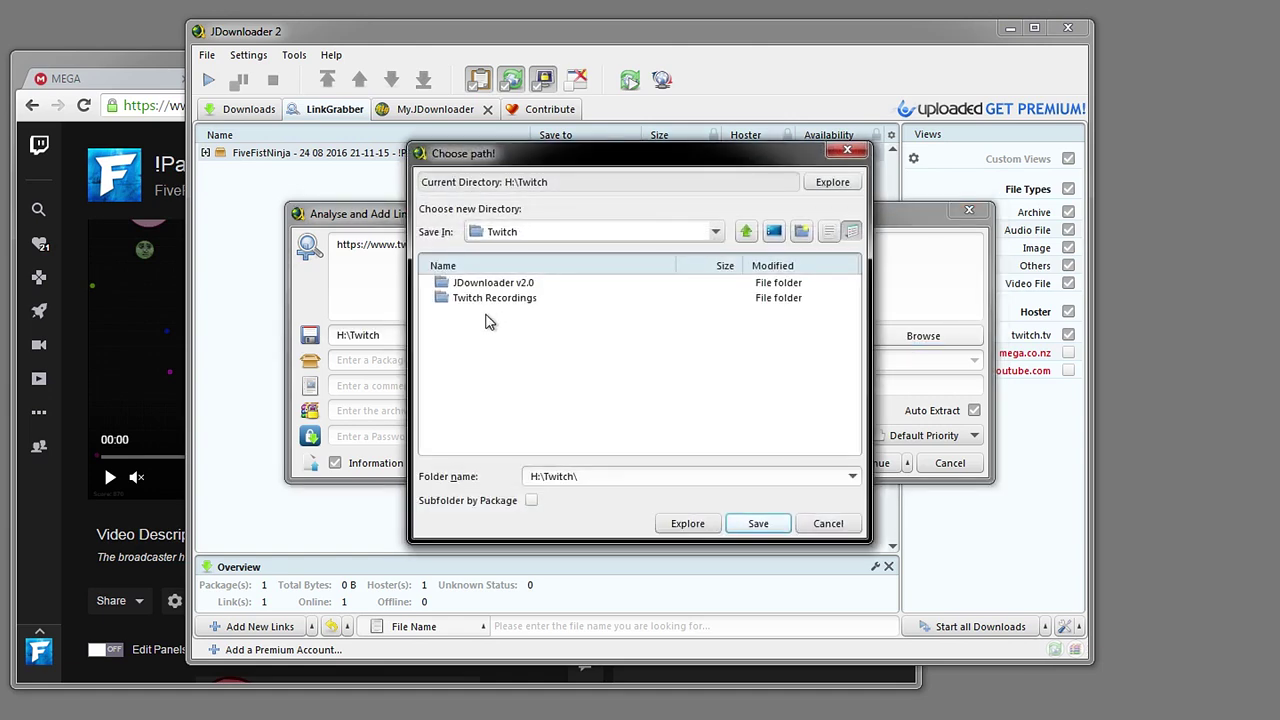
left_click(478, 303)
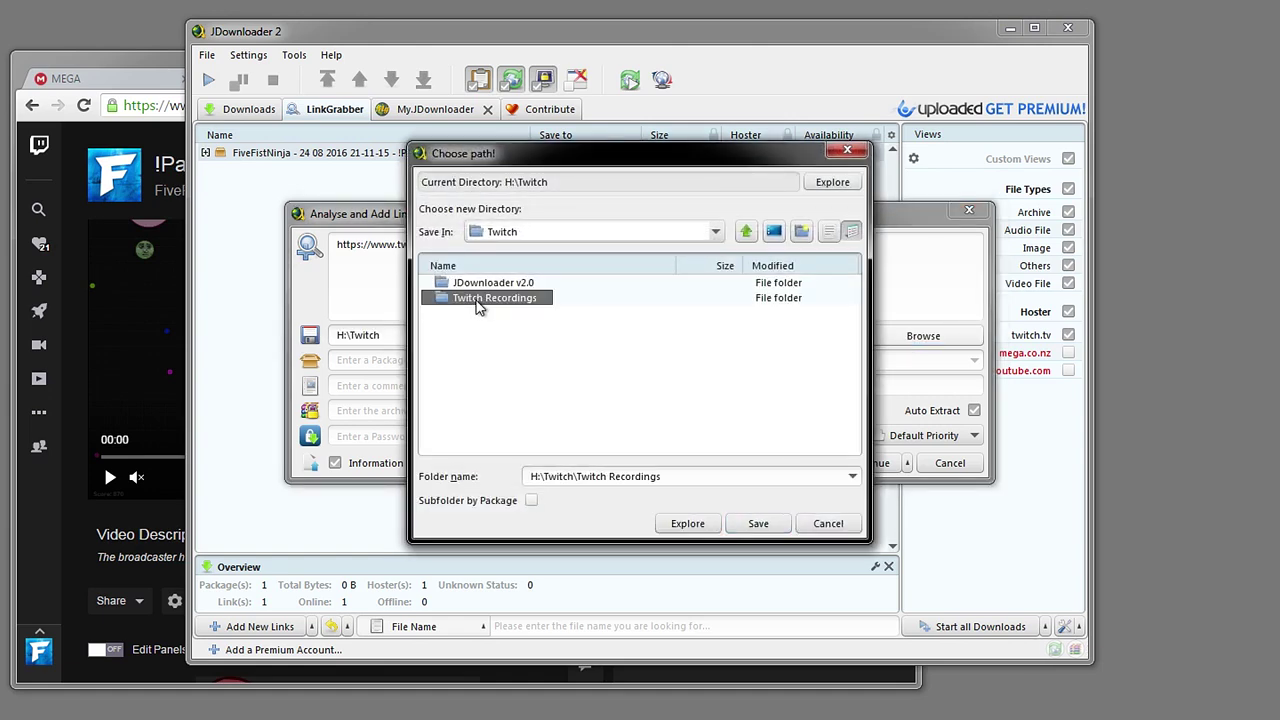
left_click(758, 524)
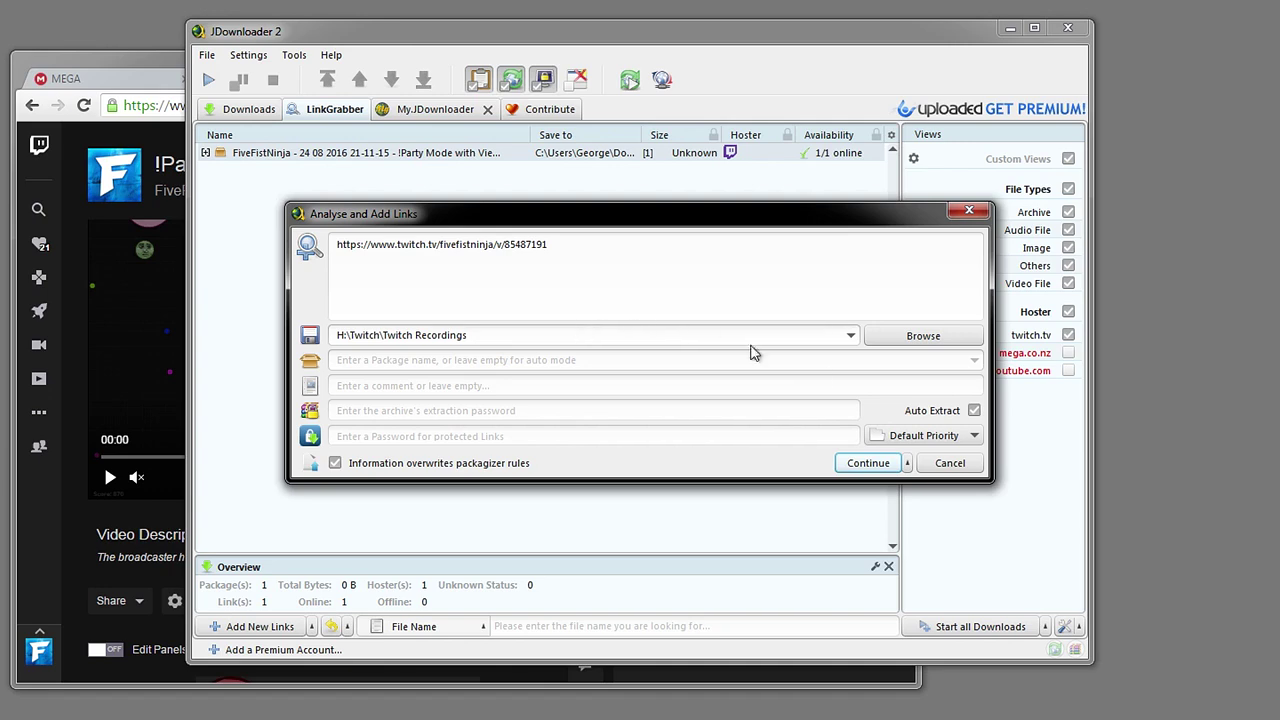
left_click(860, 472)
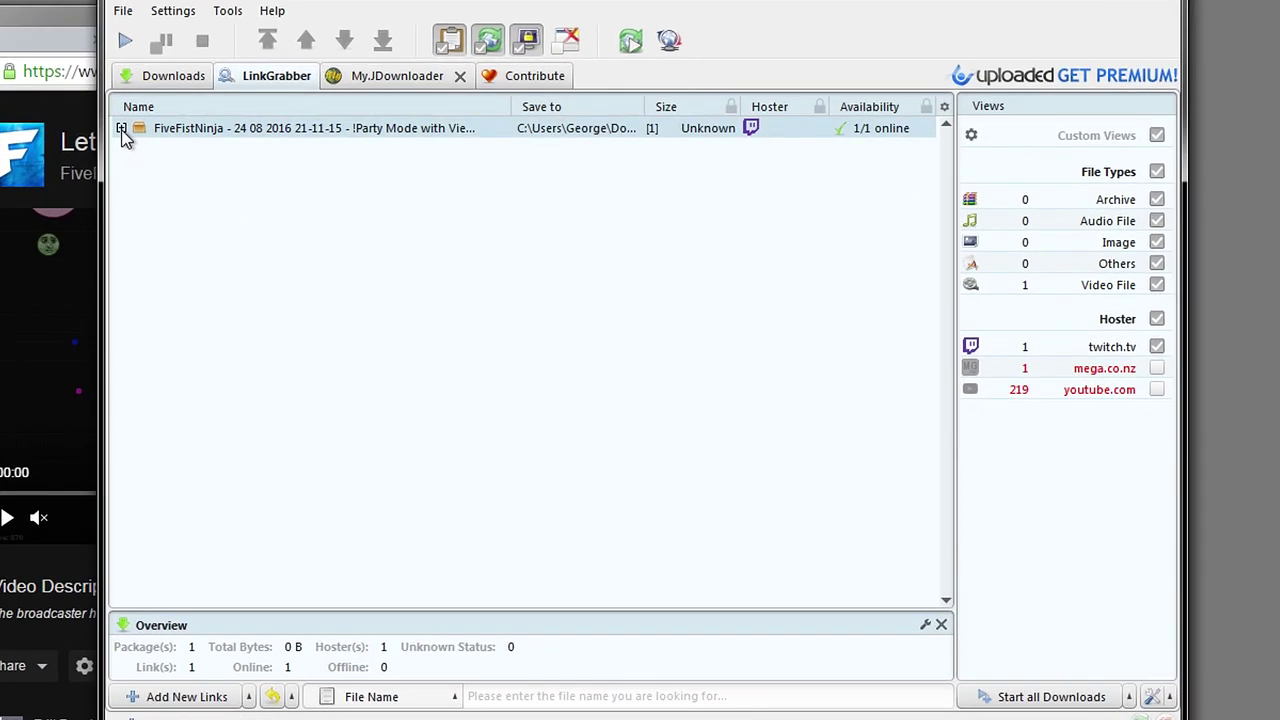
Step: Expand the broadcast package and start downloading its 720p file, which finishes at 1.25 GiB
left_click(121, 128)
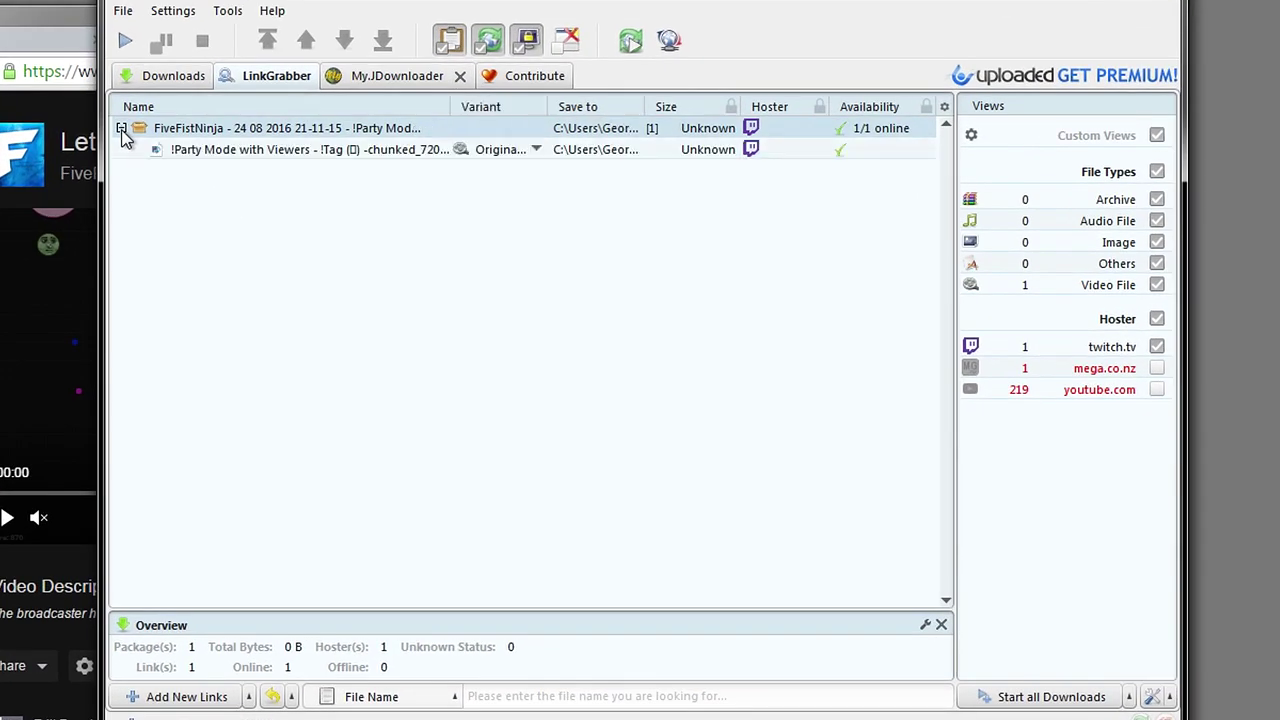
left_click(400, 157)
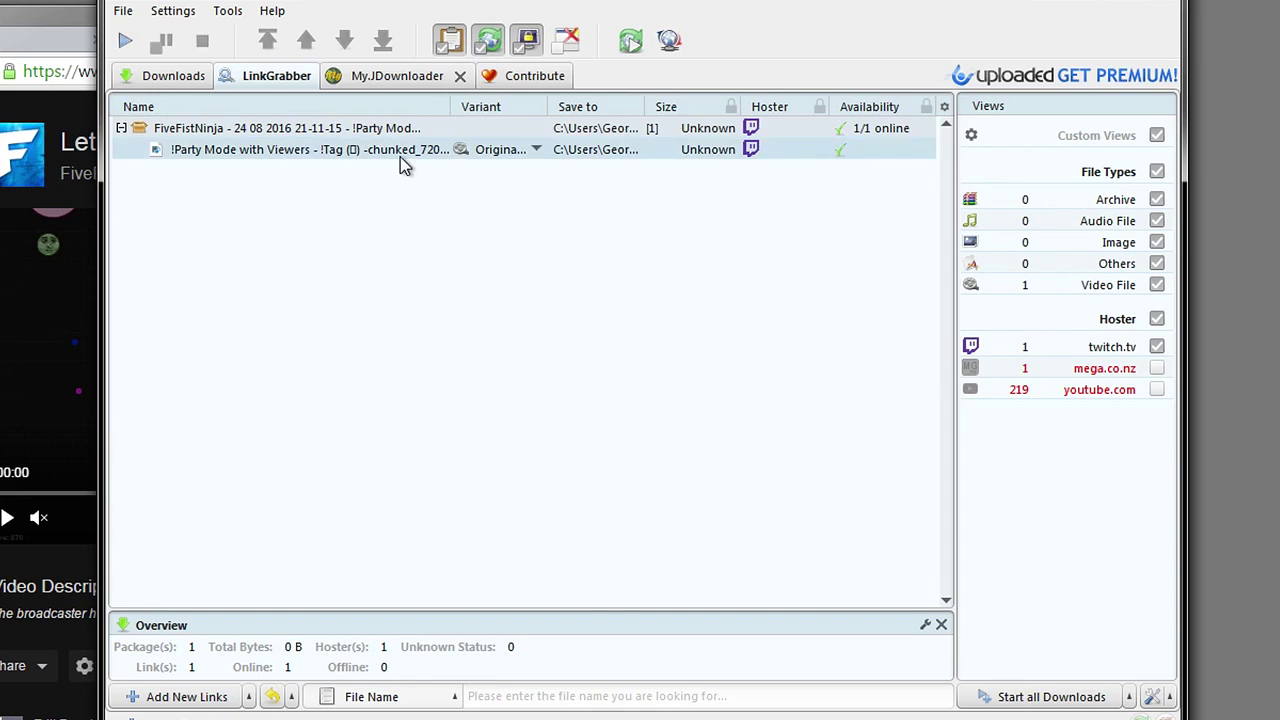
right_click(400, 157)
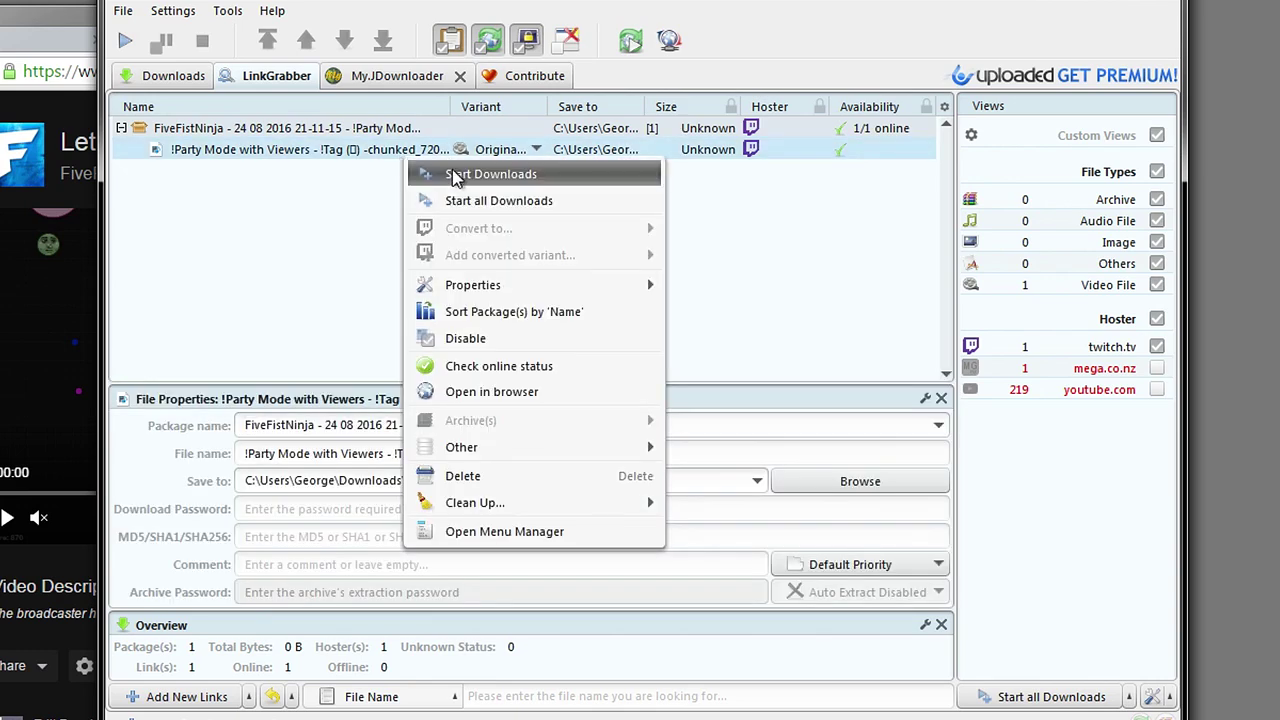
left_click(452, 172)
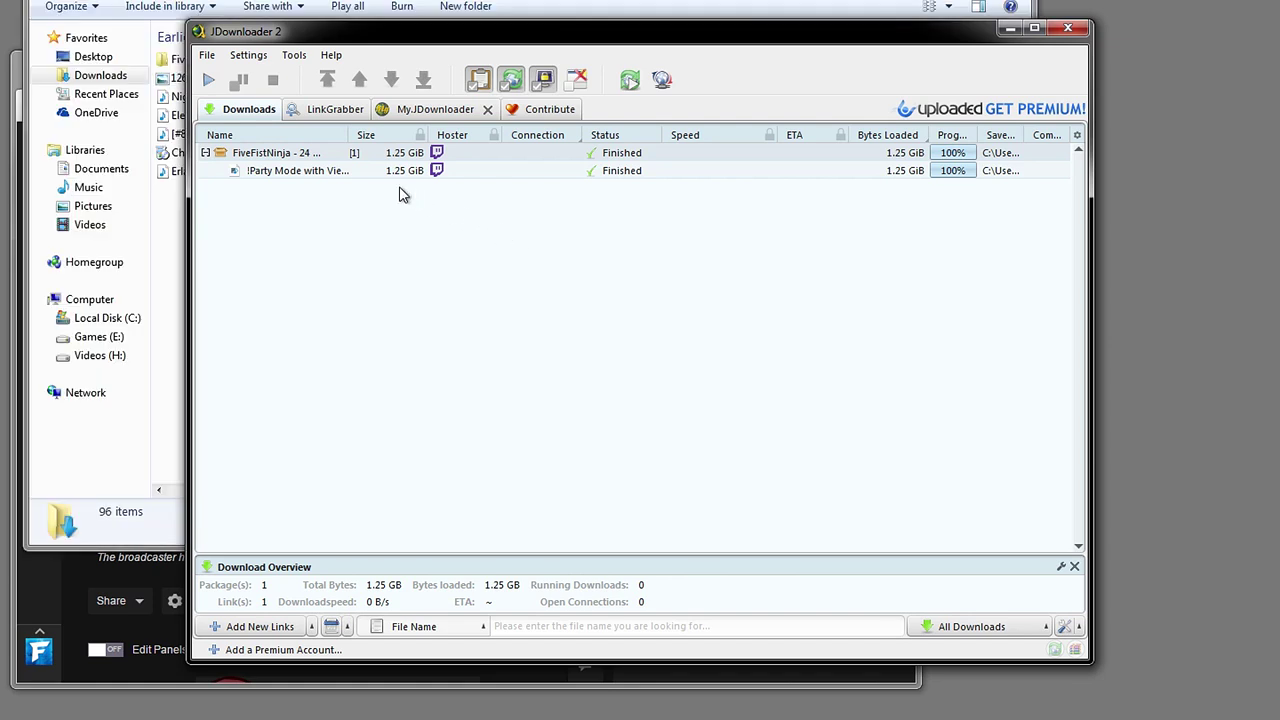
Step: Open the finished 720p file's properties and read its FiveFistNinja save path under Downloads
left_click(335, 172)
right_click(314, 180)
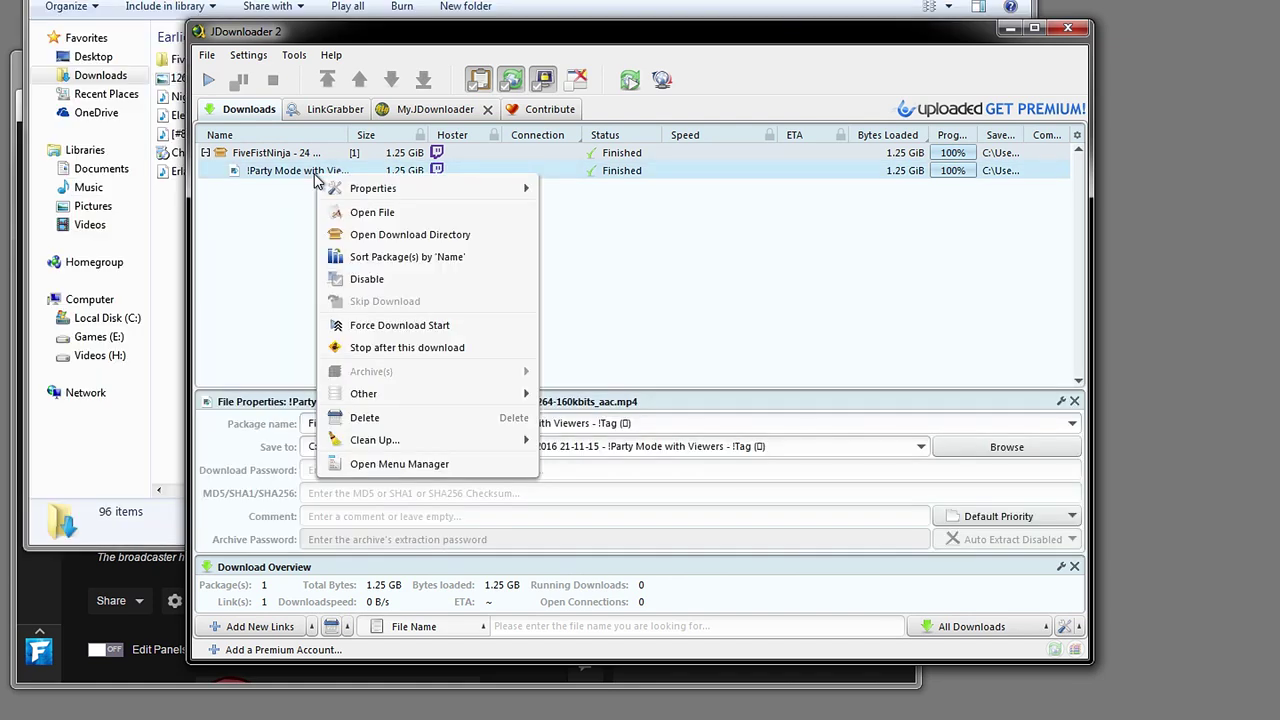
left_click(828, 446)
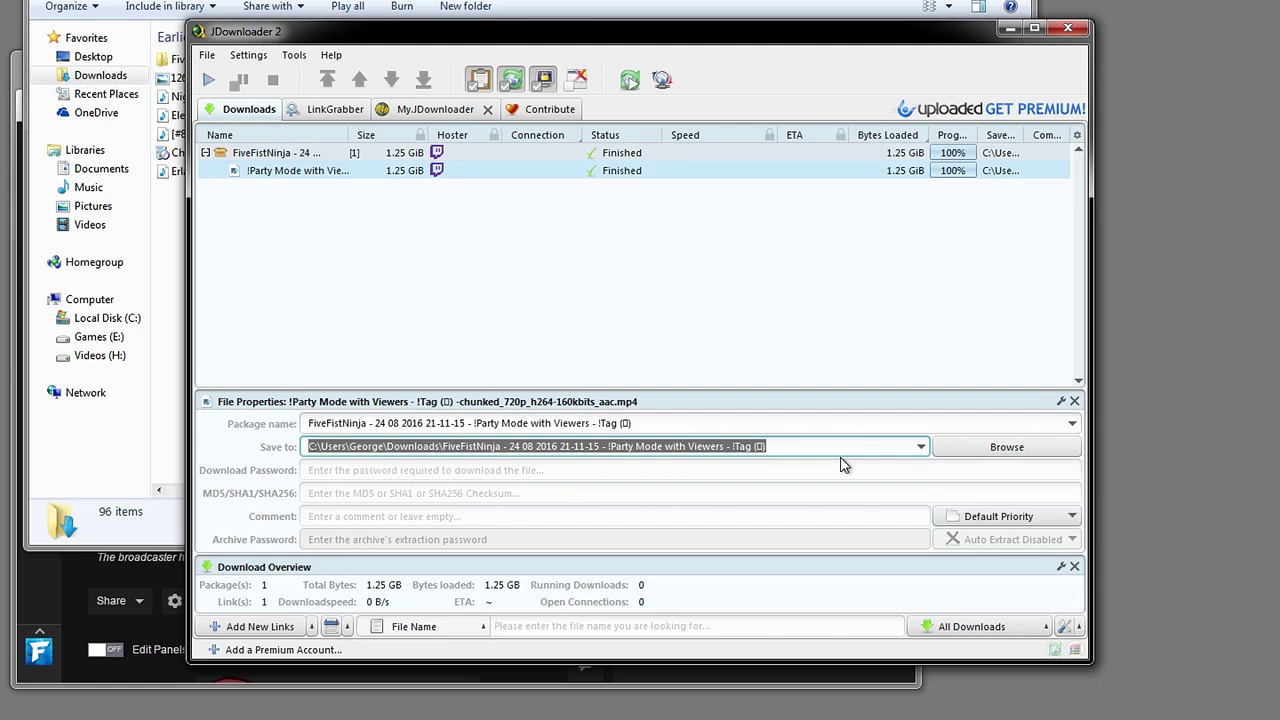
left_click(970, 454)
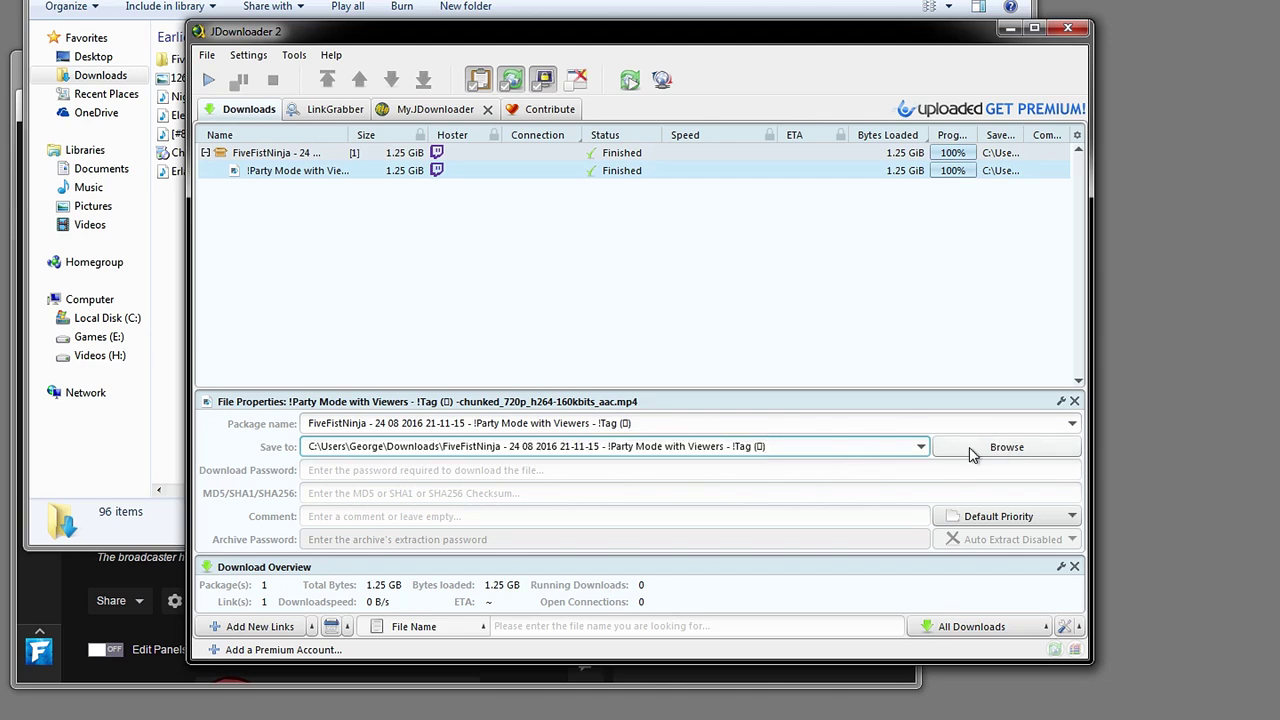
Step: Open the FiveFistNinja 24 08 2016 folder in Explorer and select the 1.24 GB 720p MP4
left_click(1006, 447)
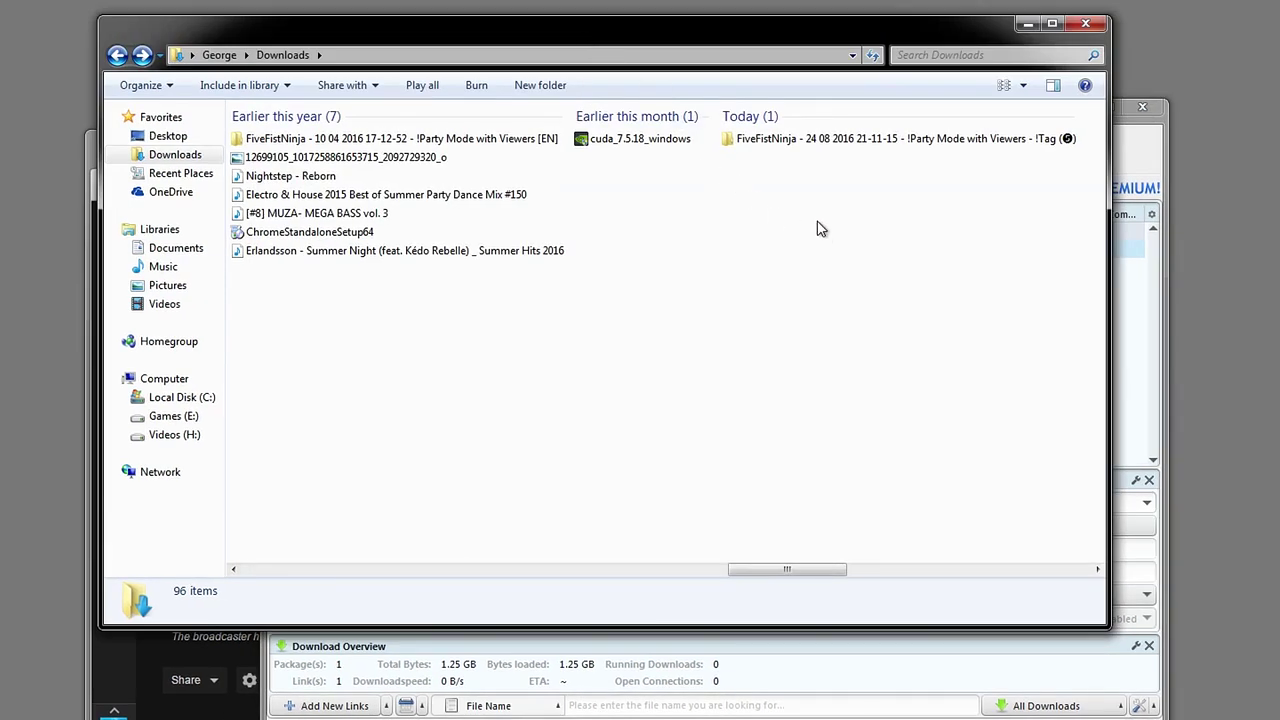
double_click(763, 142)
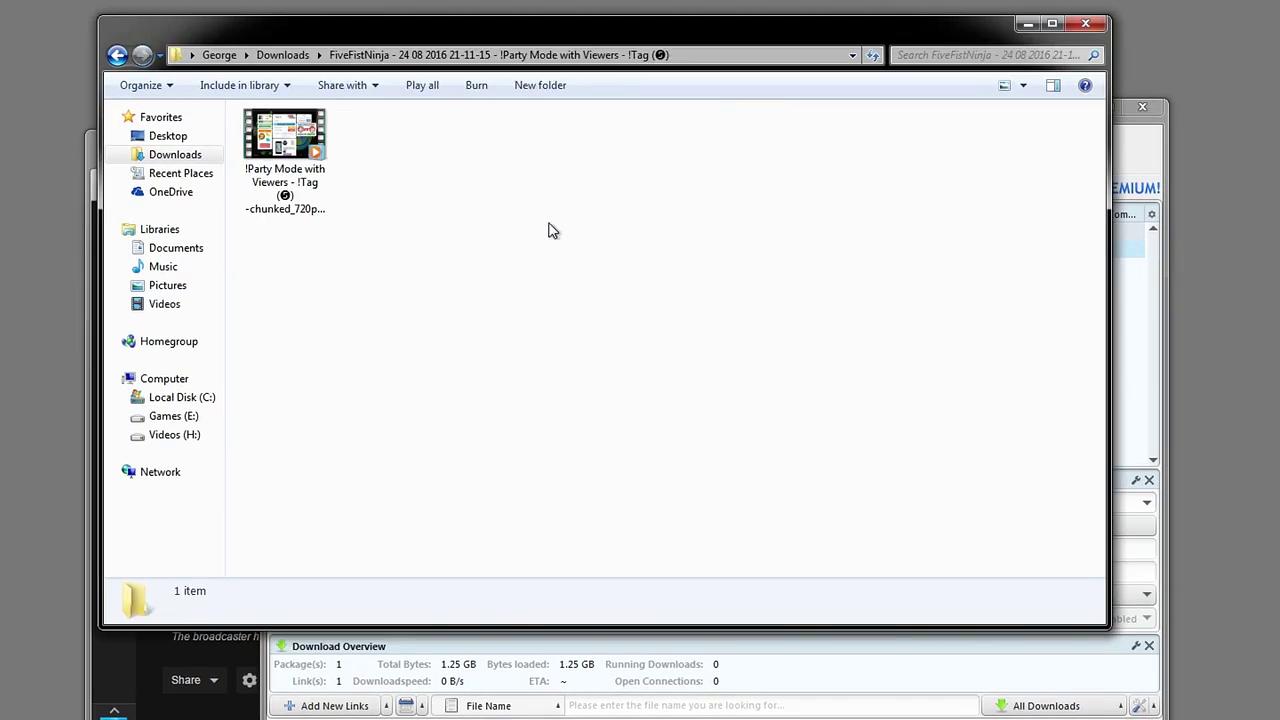
left_click(308, 200)
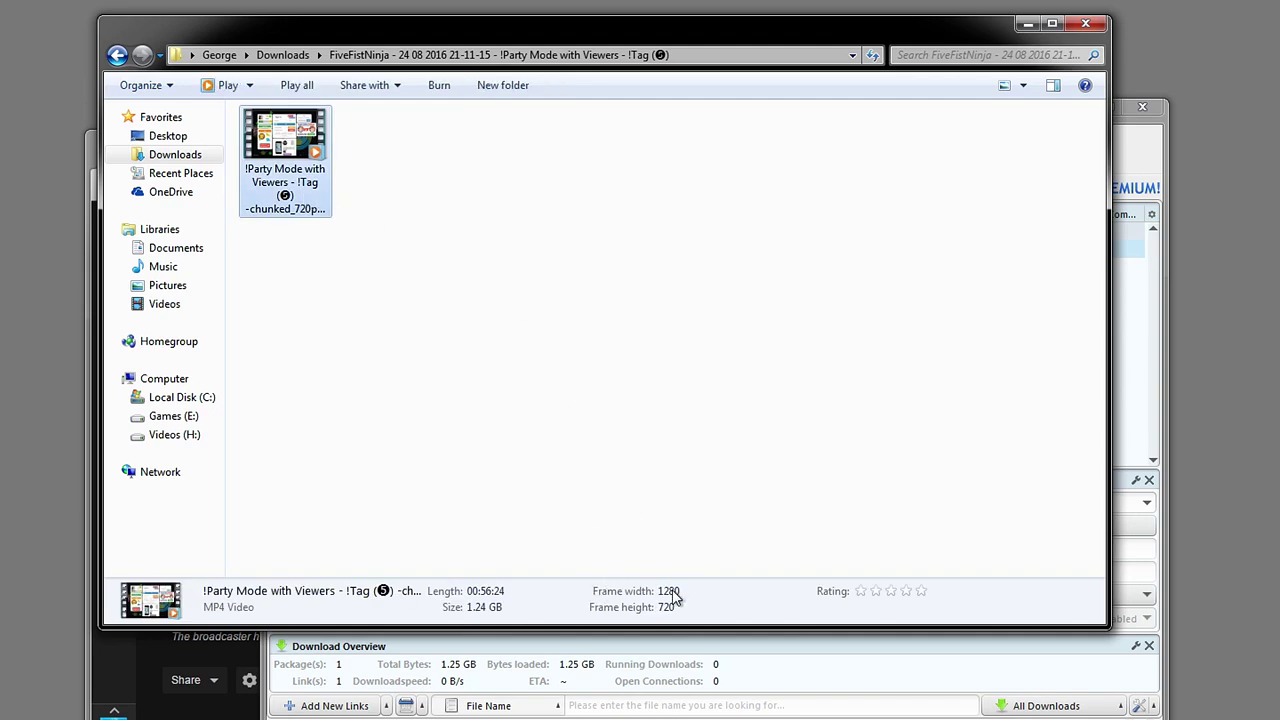
Step: Play the downloaded 720p MP4 broadcast in Windows Media Player
double_click(306, 170)
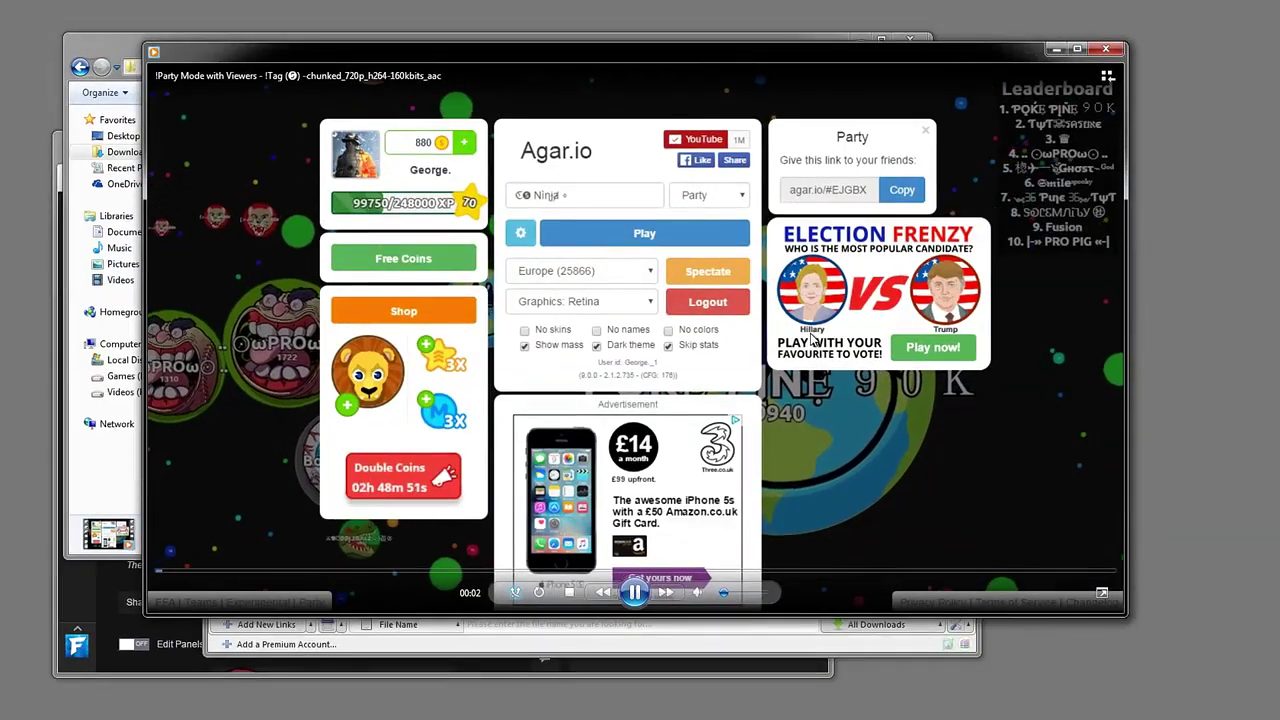